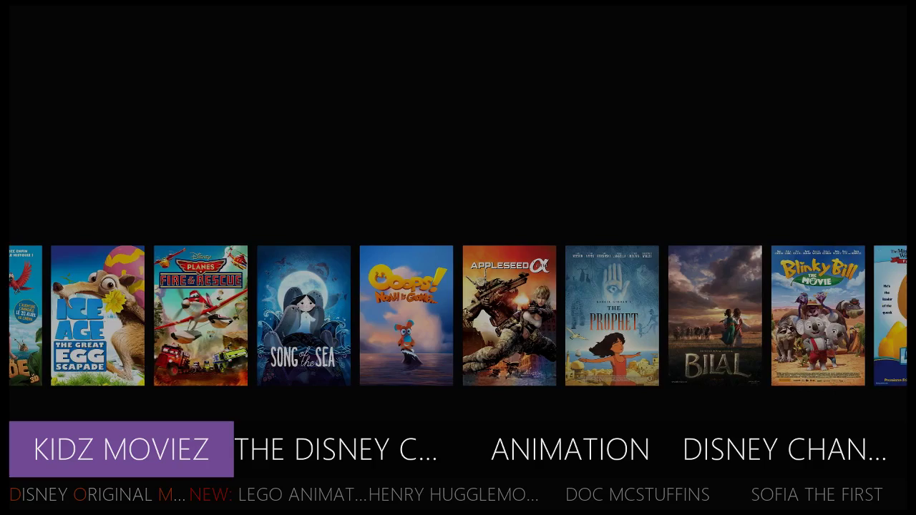
Scroll past the Kidz Moviez posters and bring The Disney Collection into focus
{"action": "scroll", "coordinate": [164, 327], "scroll_direction": "down", "scroll_amount": 7}
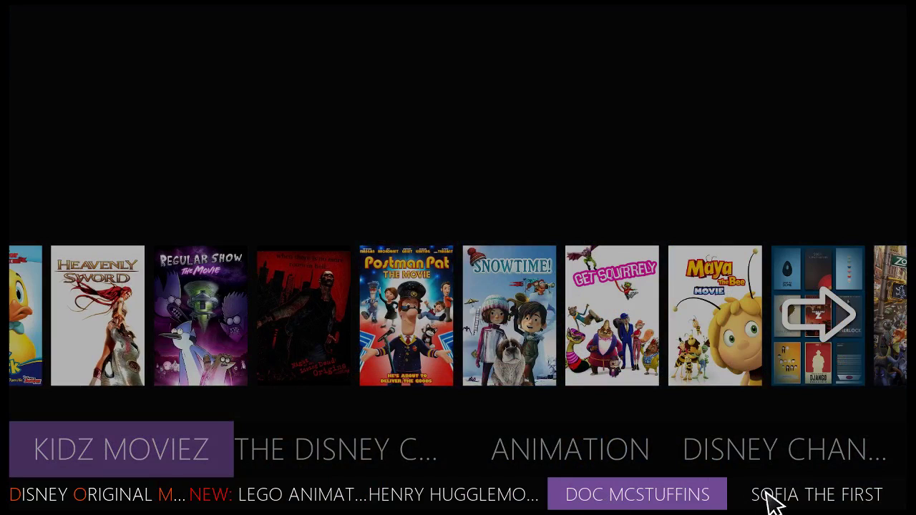
{"action": "mouse_move", "coordinate": [340, 462]}
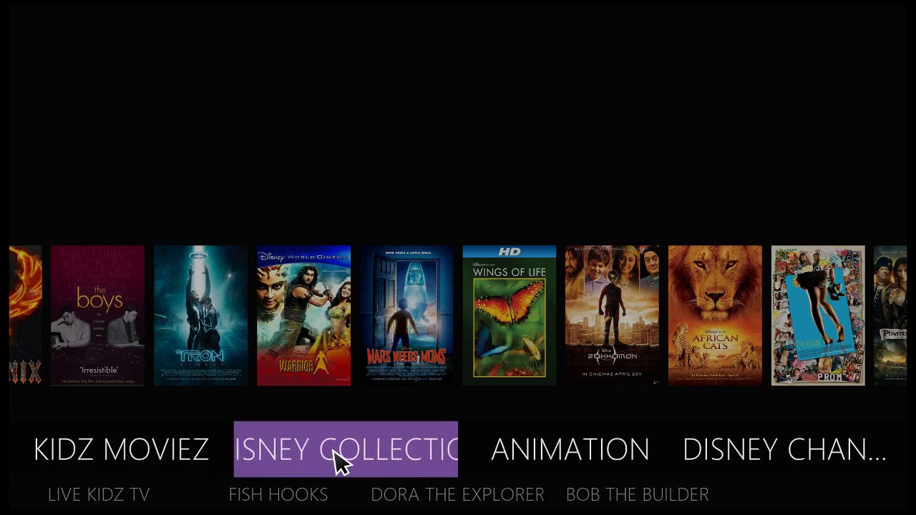
Browse The Disney Collection's decade folders, go back home and move the menu to Animation
{"action": "left_click", "coordinate": [339, 462]}
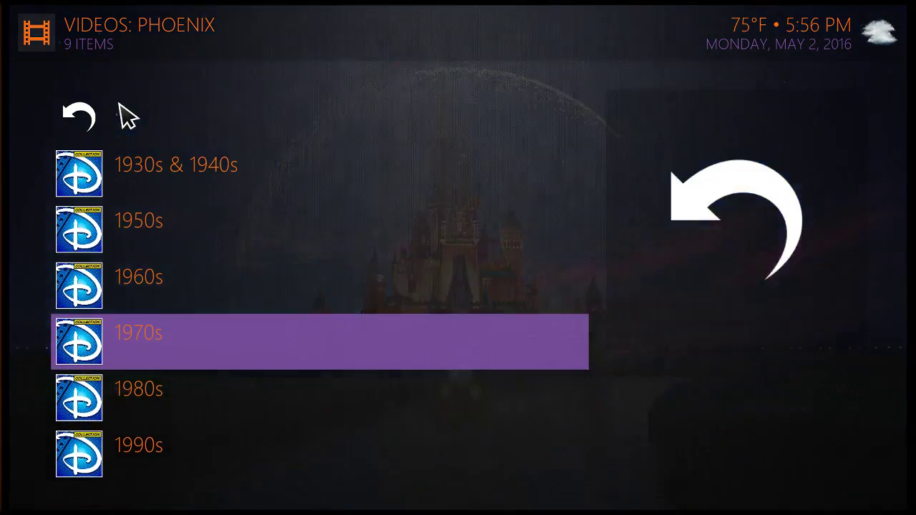
{"action": "scroll", "coordinate": [154, 272], "scroll_direction": "down", "scroll_amount": 3}
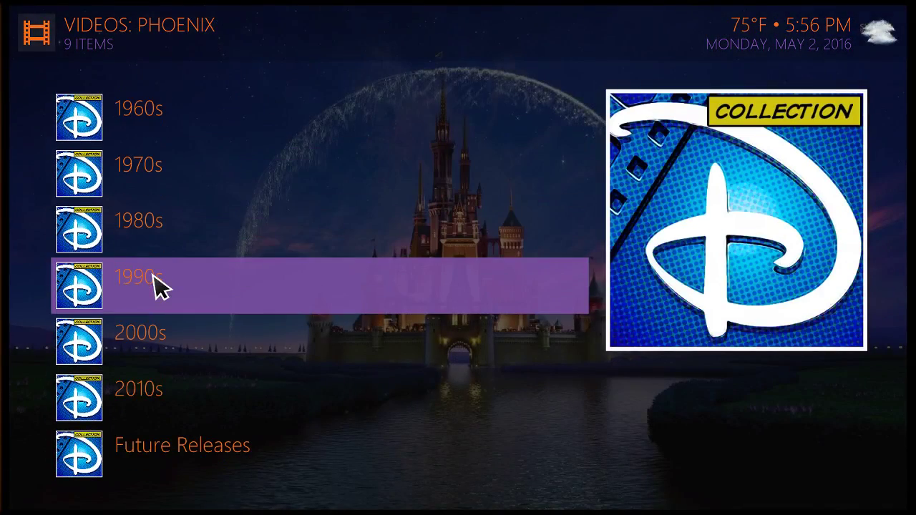
{"action": "key", "text": "BackSpace"}
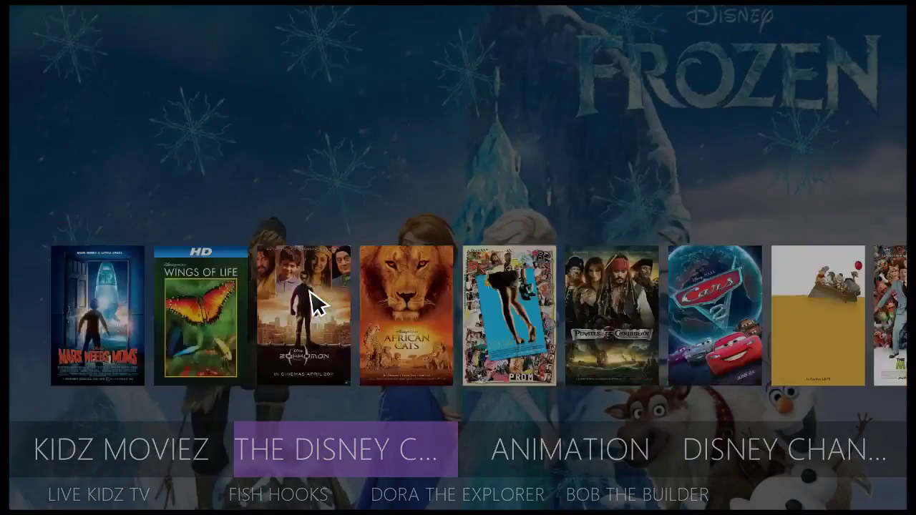
{"action": "scroll", "coordinate": [312, 304], "scroll_direction": "down", "scroll_amount": 5}
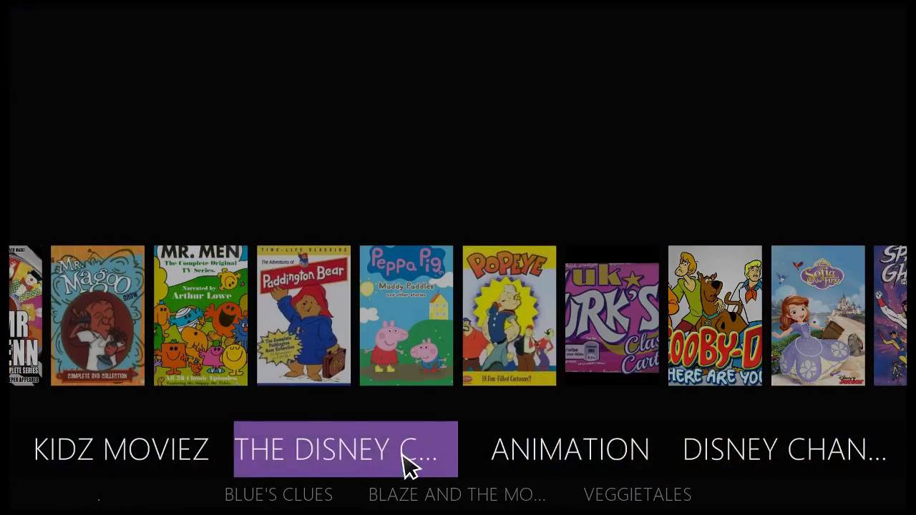
{"action": "scroll", "coordinate": [408, 466], "scroll_direction": "down", "scroll_amount": 1}
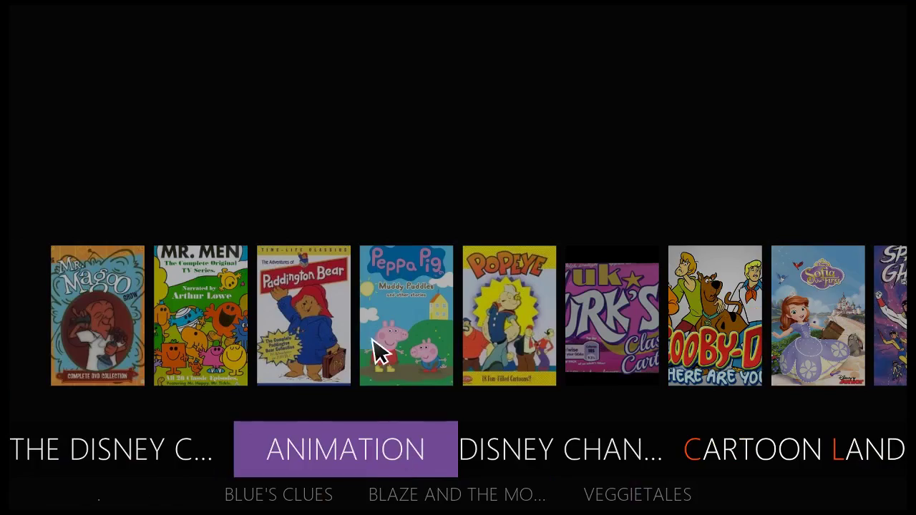
{"action": "scroll", "coordinate": [374, 351], "scroll_direction": "down", "scroll_amount": 3}
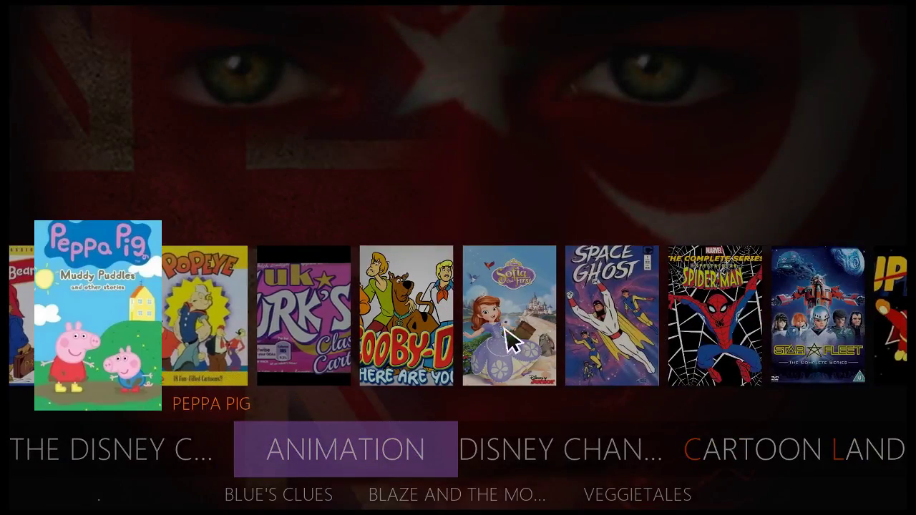
{"action": "scroll", "coordinate": [507, 341], "scroll_direction": "down", "scroll_amount": 1}
{"action": "left_click", "coordinate": [342, 451]}
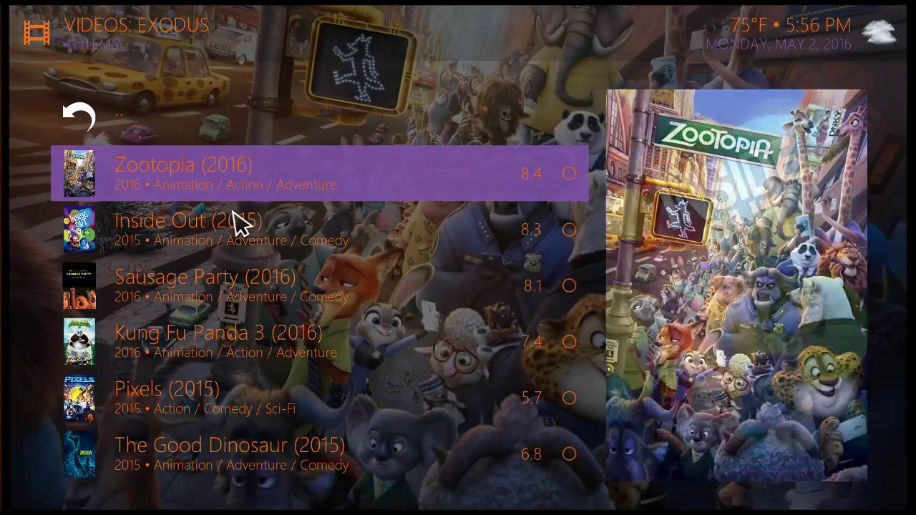
{"action": "scroll", "coordinate": [239, 271], "scroll_direction": "down", "scroll_amount": 14}
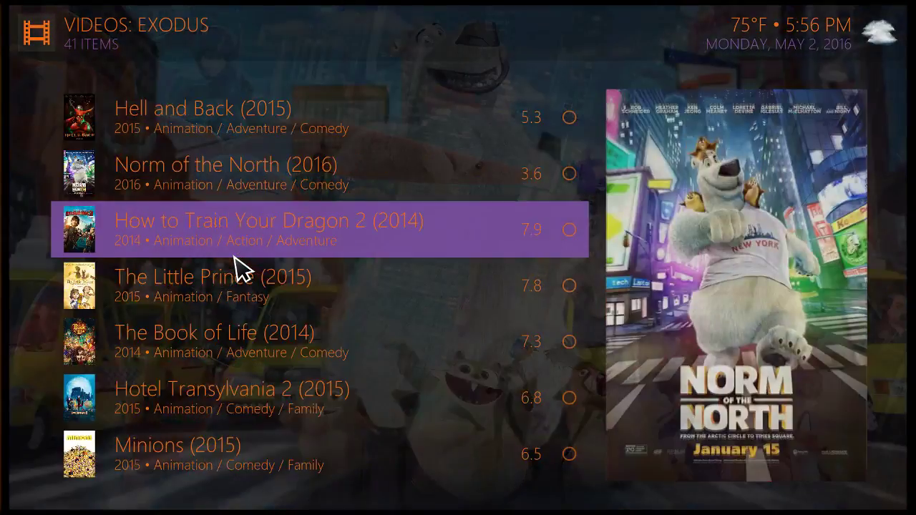
{"action": "key", "text": "Return"}
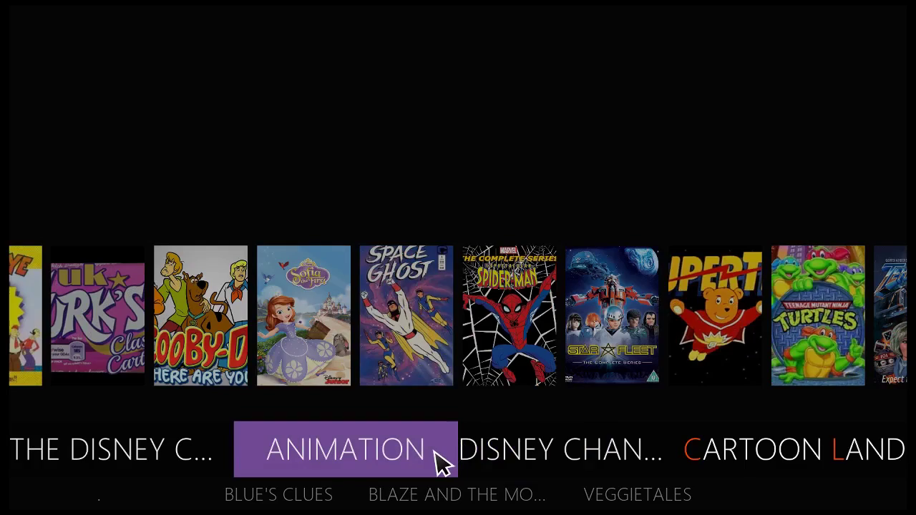
Open and scroll the Disney Channel Exodus movie list, then return home to Cartoon Land
{"action": "scroll", "coordinate": [441, 464], "scroll_direction": "down", "scroll_amount": 1}
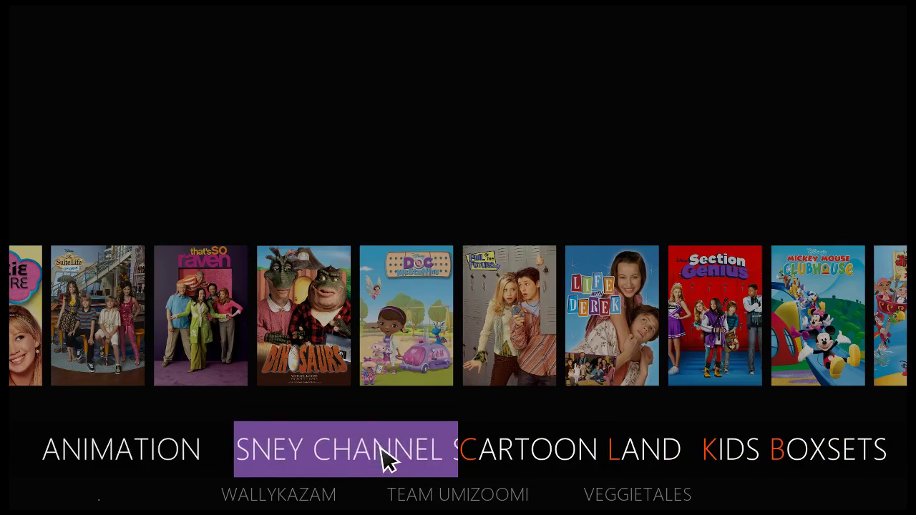
{"action": "scroll", "coordinate": [372, 331], "scroll_direction": "down", "scroll_amount": 10}
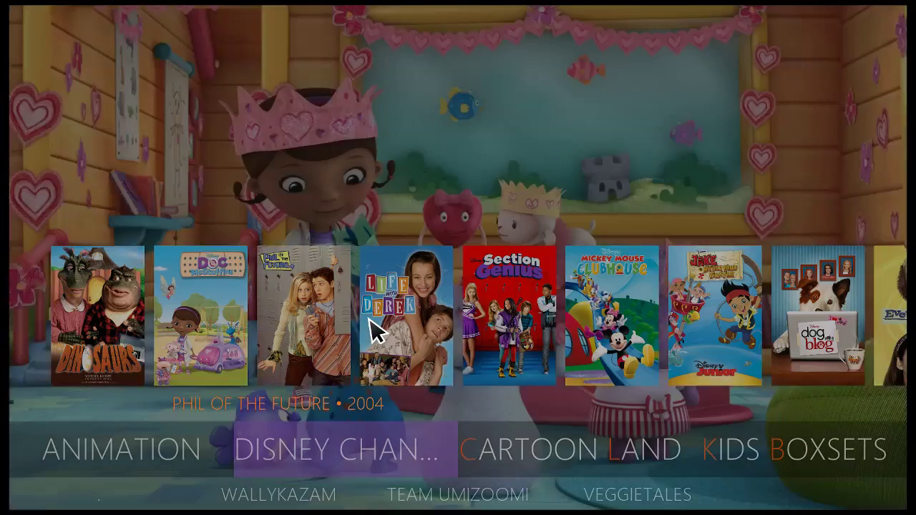
{"action": "scroll", "coordinate": [372, 331], "scroll_direction": "up", "scroll_amount": 2}
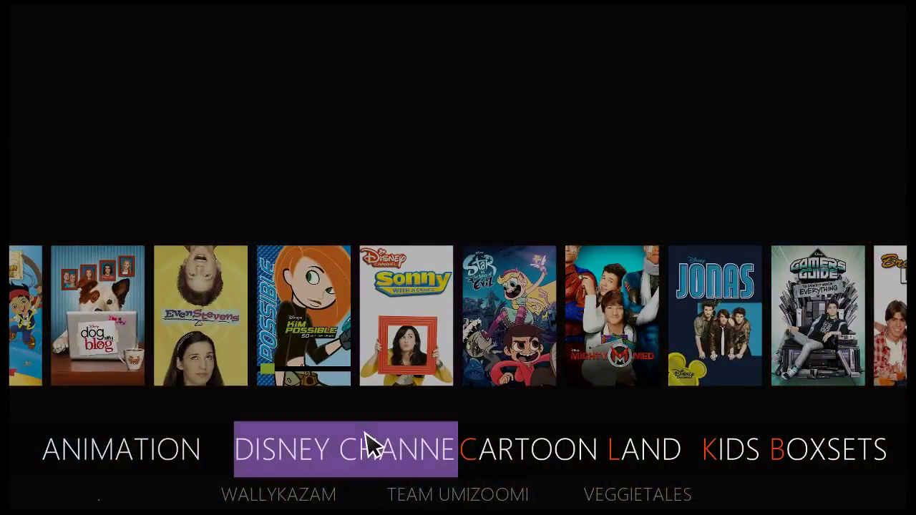
{"action": "left_click", "coordinate": [368, 447]}
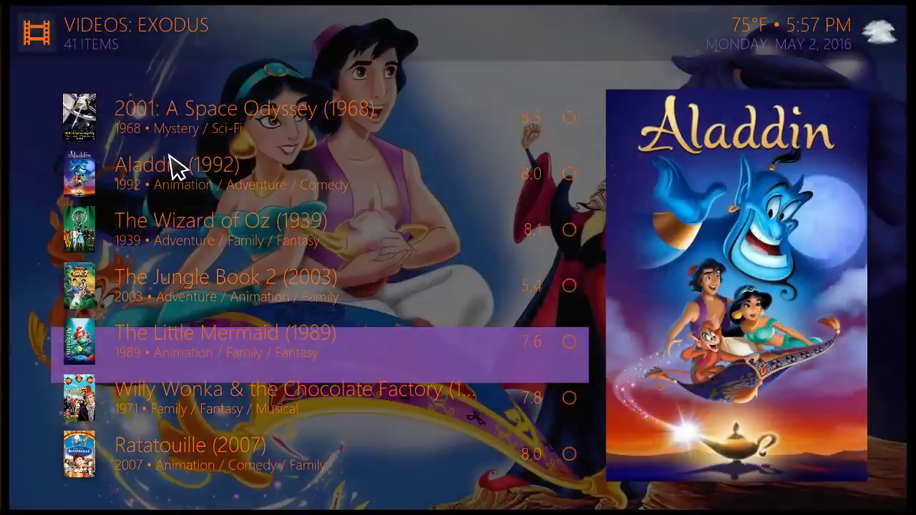
{"action": "scroll", "coordinate": [174, 167], "scroll_direction": "down", "scroll_amount": 8}
{"action": "scroll", "coordinate": [174, 167], "scroll_direction": "up", "scroll_amount": 5}
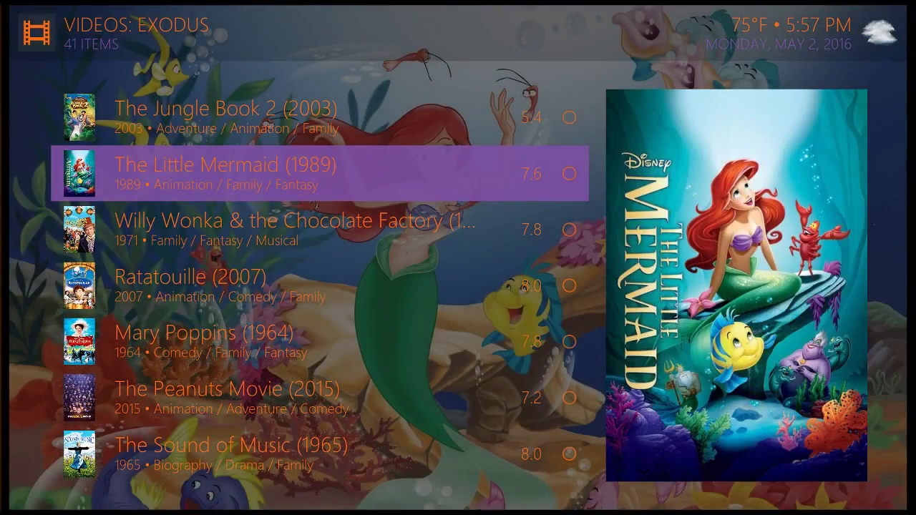
{"action": "key", "text": "BackSpace"}
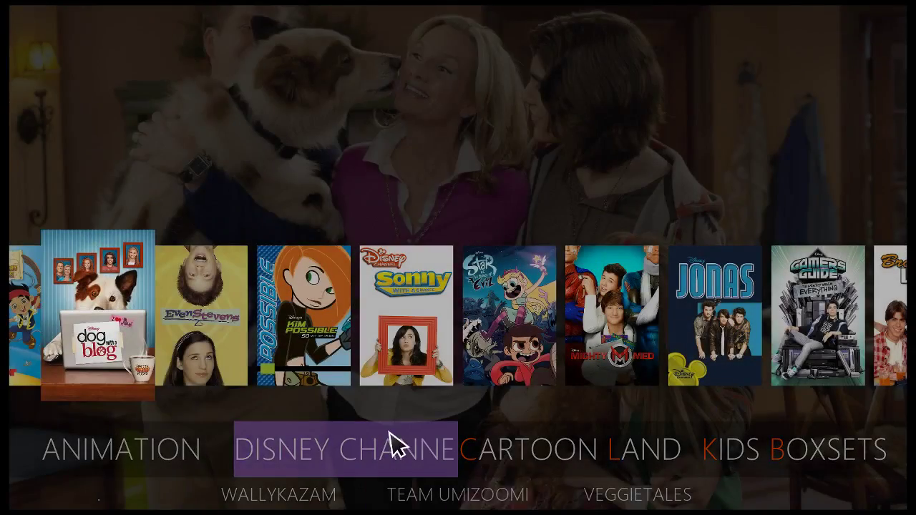
{"action": "scroll", "coordinate": [395, 444], "scroll_direction": "down", "scroll_amount": 1}
Move the home menu past Kids Boxsets and Girlz Only to the Anime category
{"action": "scroll", "coordinate": [394, 391], "scroll_direction": "down", "scroll_amount": 10}
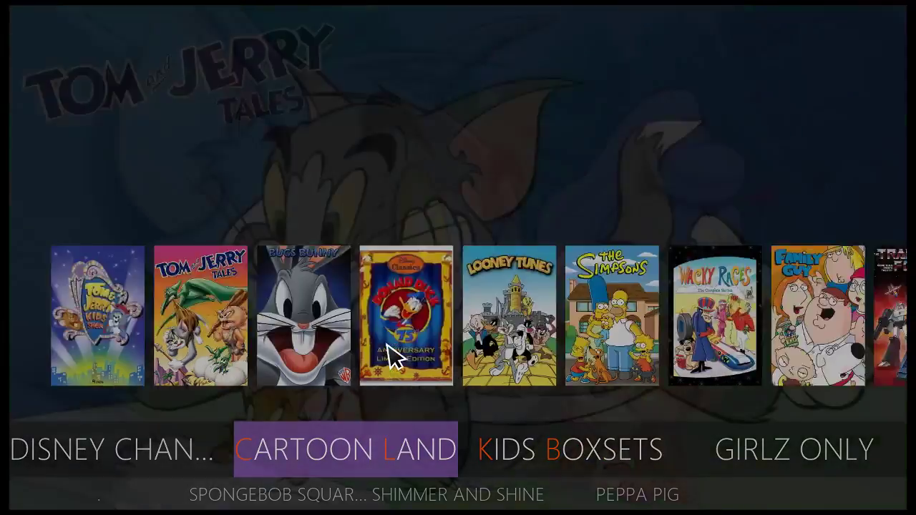
{"action": "scroll", "coordinate": [395, 362], "scroll_direction": "up", "scroll_amount": 3}
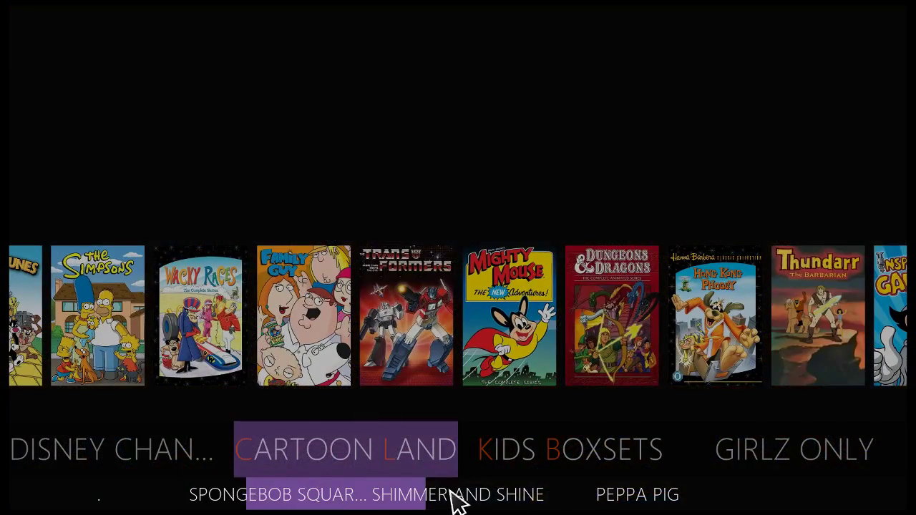
{"action": "scroll", "coordinate": [419, 466], "scroll_direction": "down", "scroll_amount": 1}
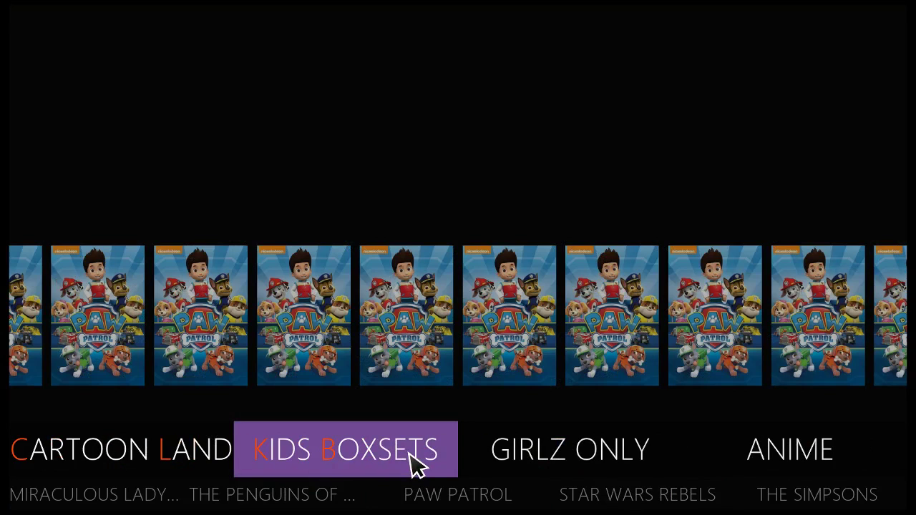
{"action": "scroll", "coordinate": [419, 465], "scroll_direction": "down", "scroll_amount": 1}
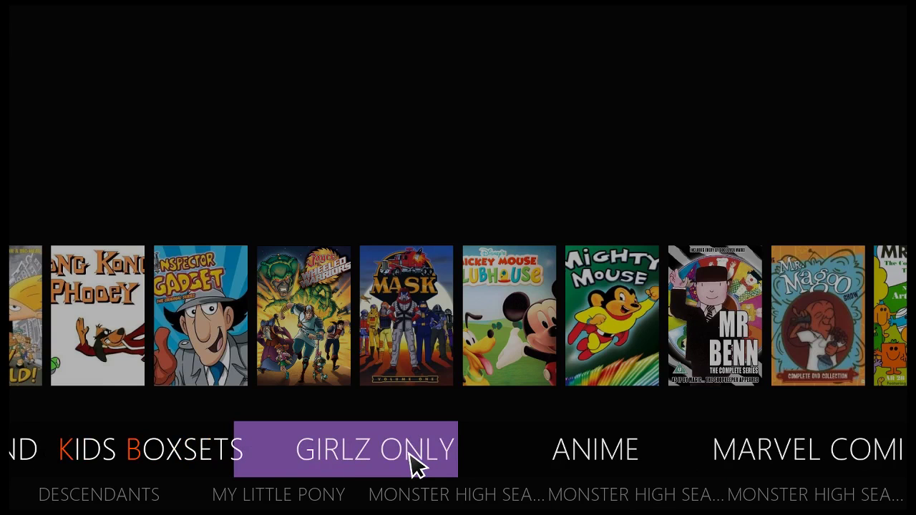
{"action": "scroll", "coordinate": [400, 316], "scroll_direction": "down", "scroll_amount": 10}
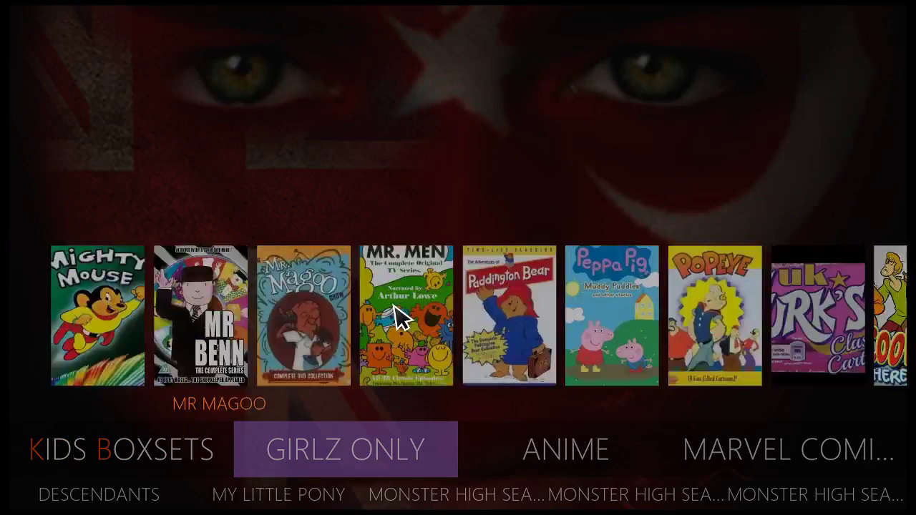
{"action": "scroll", "coordinate": [398, 317], "scroll_direction": "up", "scroll_amount": 4}
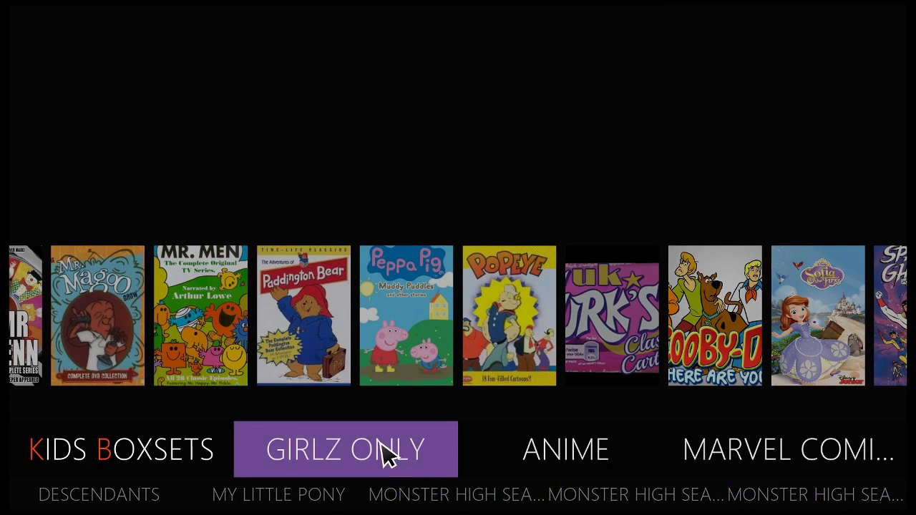
{"action": "key", "text": "Right"}
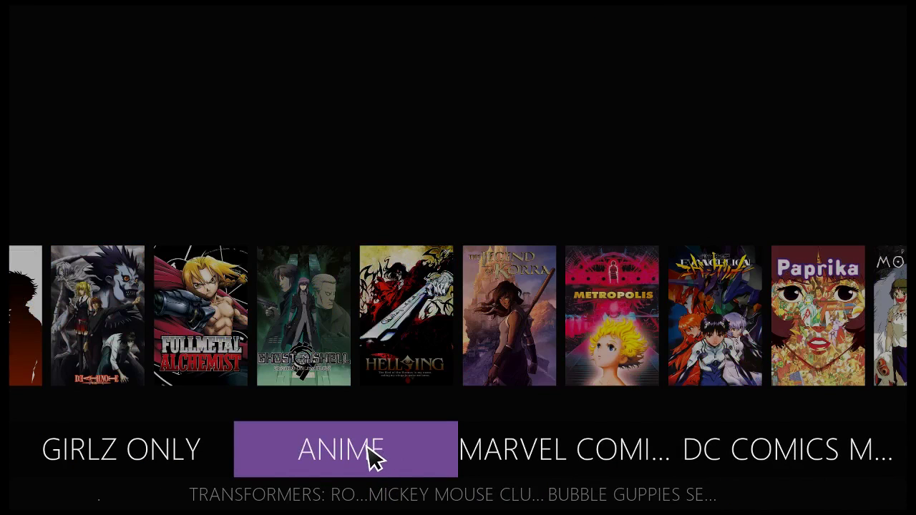
Play Tanaka-kun wa Kyou mo Kedaruge Episode 2 full screen from the Anime Phoenix list
{"action": "left_click", "coordinate": [372, 455]}
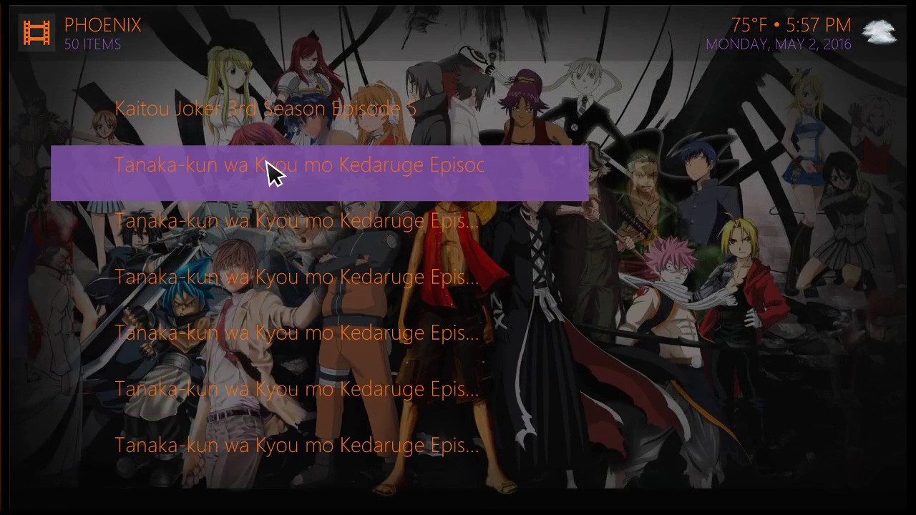
{"action": "left_click", "coordinate": [272, 172]}
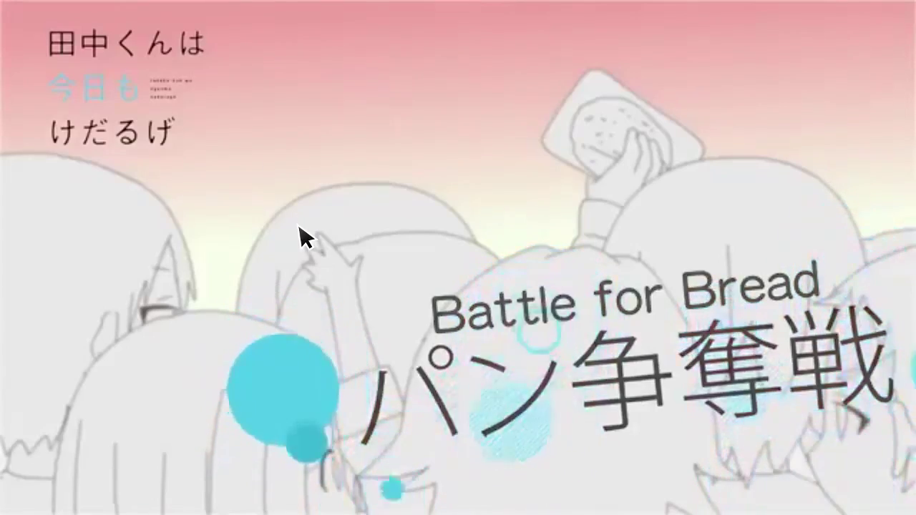
{"action": "right_click", "coordinate": [300, 236]}
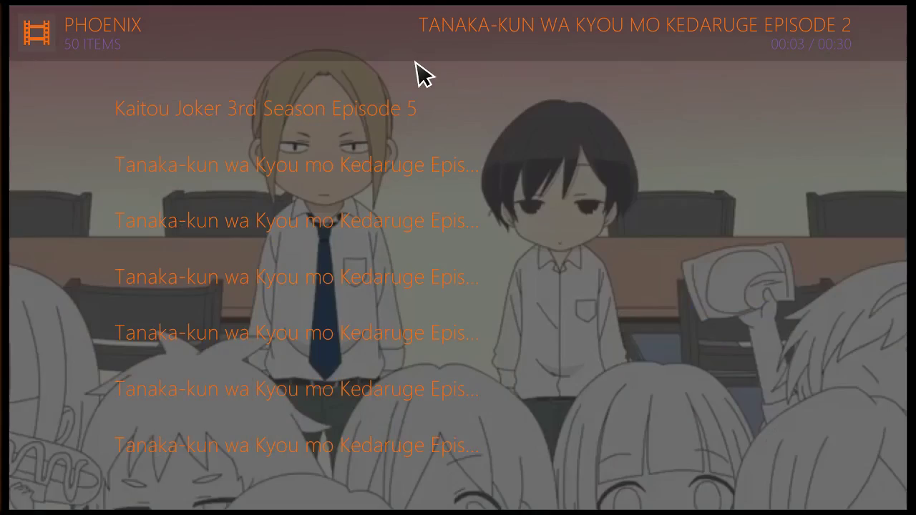
{"action": "key", "text": "Tab"}
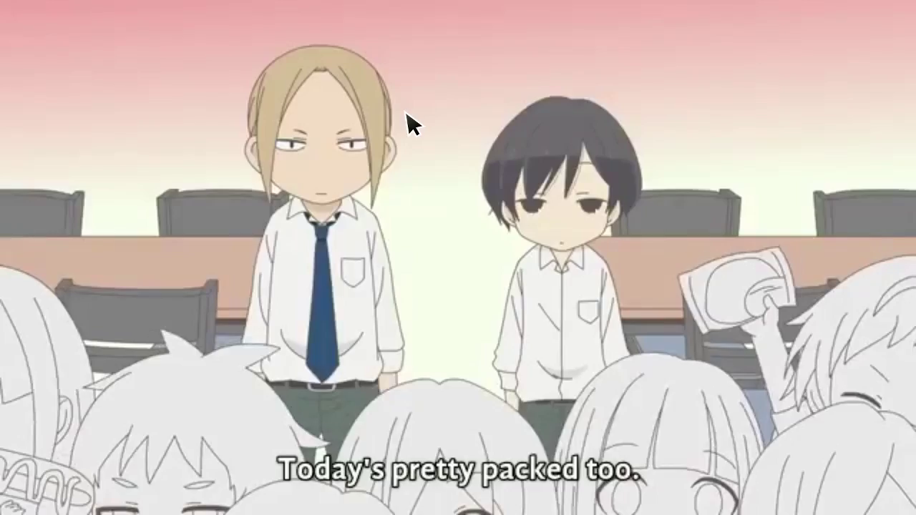
Stop the playing Tanaka-kun episode and return to the home menu
{"action": "mouse_move", "coordinate": [428, 143]}
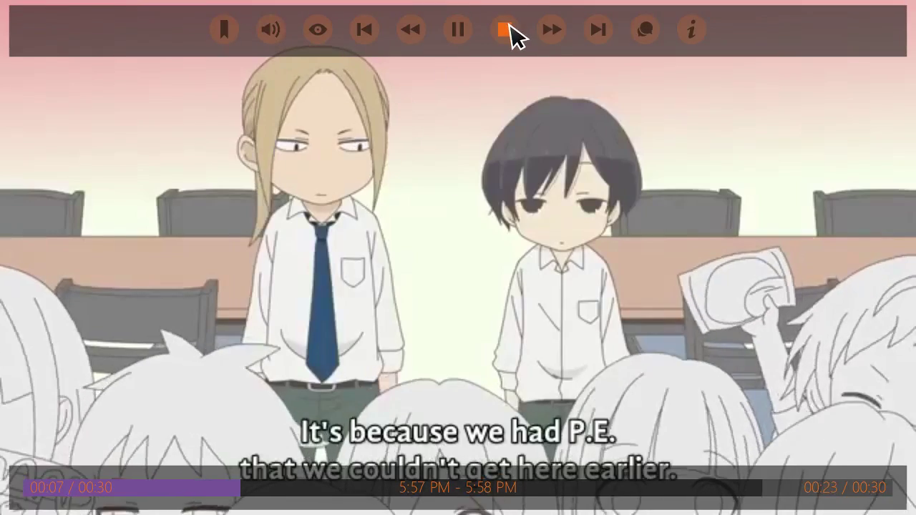
{"action": "left_click", "coordinate": [507, 32]}
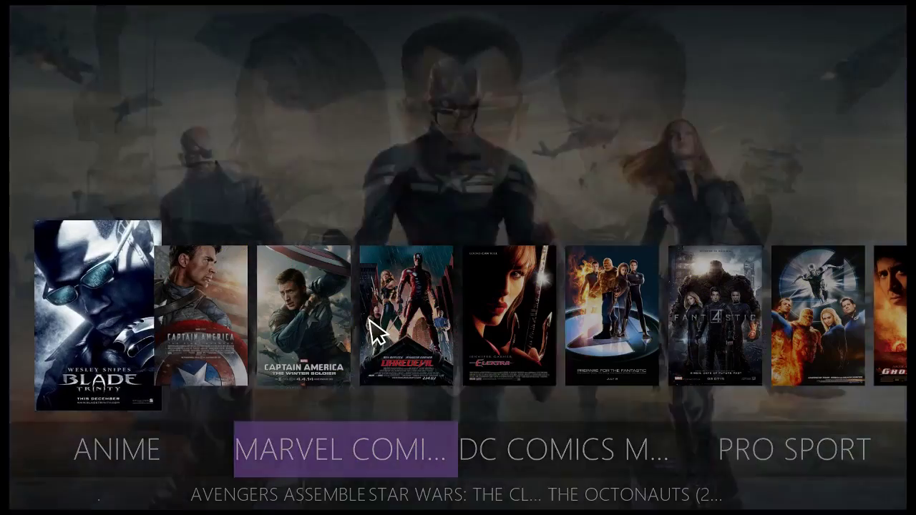
{"action": "scroll", "coordinate": [373, 327], "scroll_direction": "down", "scroll_amount": 4}
{"action": "scroll", "coordinate": [371, 324], "scroll_direction": "up", "scroll_amount": 2}
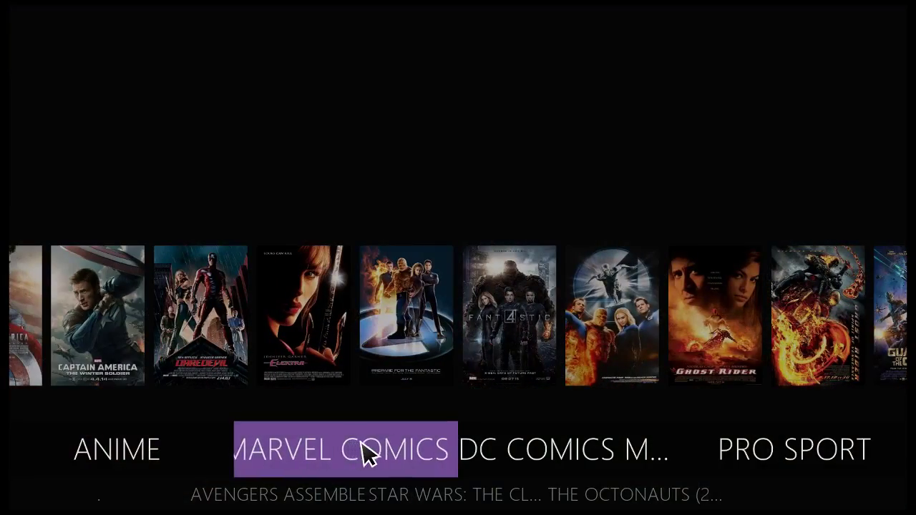
Browse the Marvel Comics film collection, then go back to the build's home screen
{"action": "left_click", "coordinate": [365, 454]}
{"action": "scroll", "coordinate": [242, 198], "scroll_direction": "up", "scroll_amount": 1}
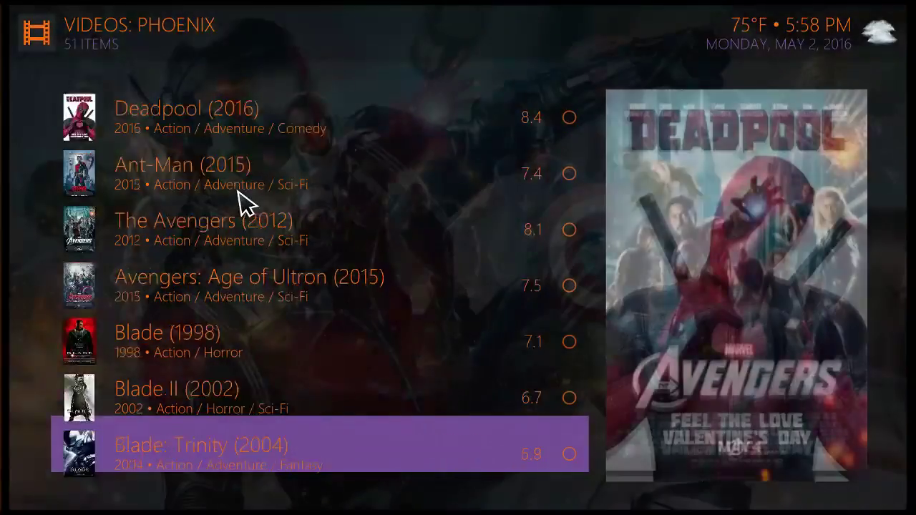
{"action": "scroll", "coordinate": [241, 198], "scroll_direction": "down", "scroll_amount": 4}
{"action": "scroll", "coordinate": [241, 198], "scroll_direction": "down", "scroll_amount": 10}
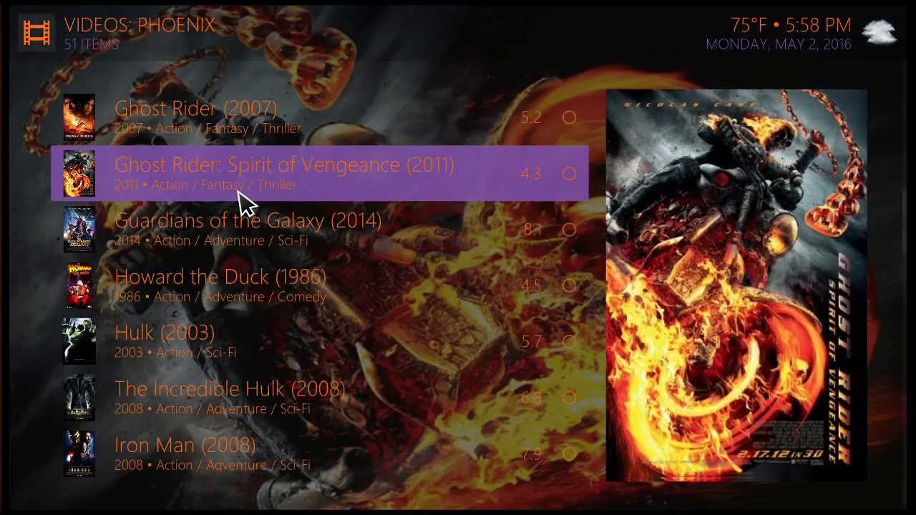
{"action": "left_click", "coordinate": [242, 199]}
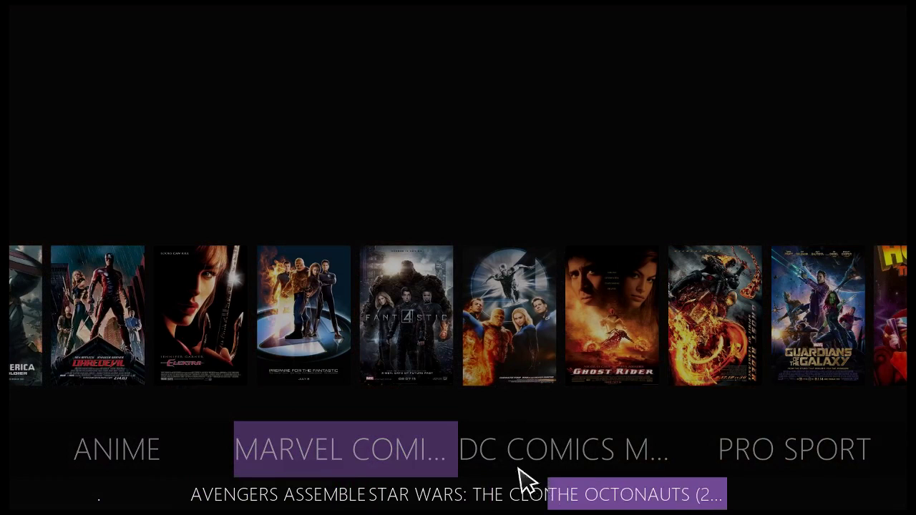
Open the DC Comics movie collection and scroll through its films
{"action": "mouse_move", "coordinate": [487, 464]}
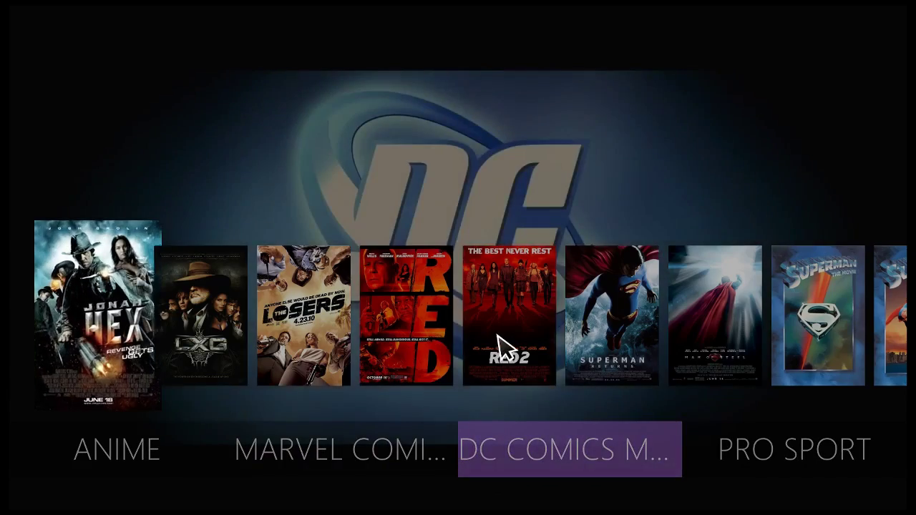
{"action": "mouse_move", "coordinate": [503, 348]}
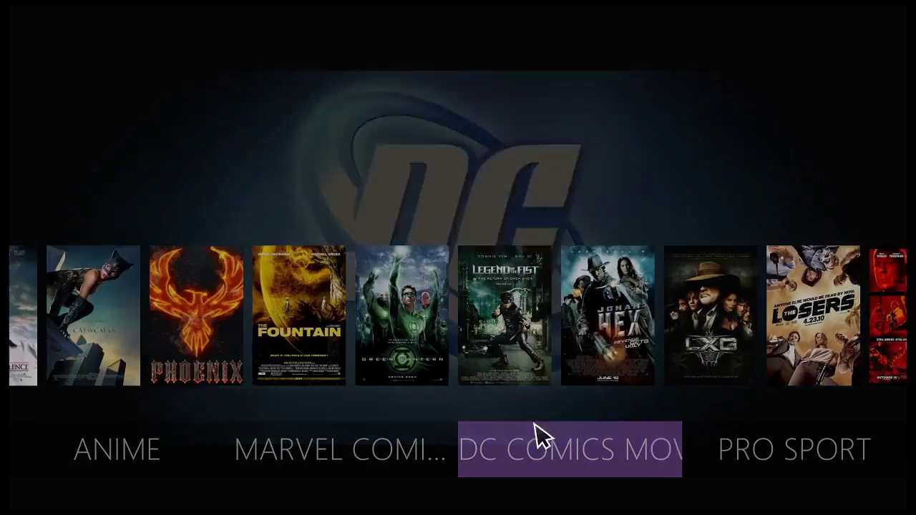
{"action": "left_click", "coordinate": [537, 444]}
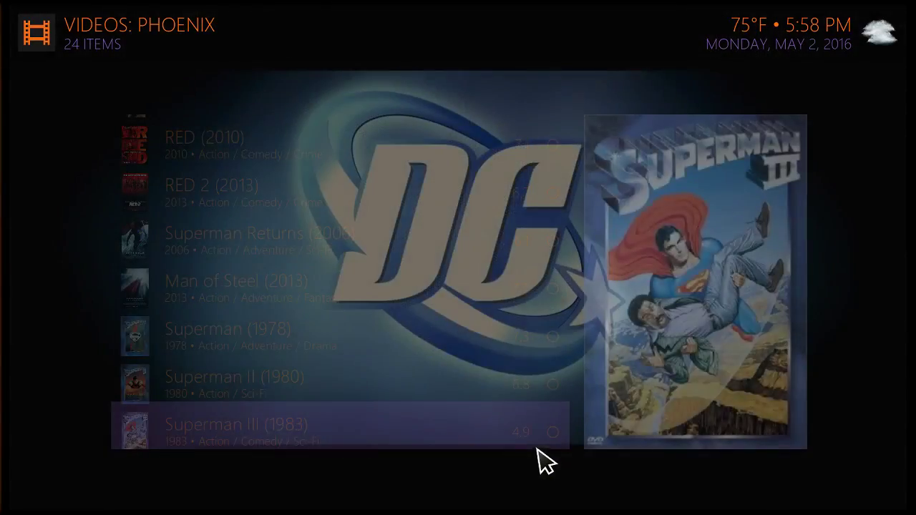
{"action": "scroll", "coordinate": [225, 194], "scroll_direction": "up", "scroll_amount": 3}
{"action": "scroll", "coordinate": [222, 193], "scroll_direction": "down", "scroll_amount": 2}
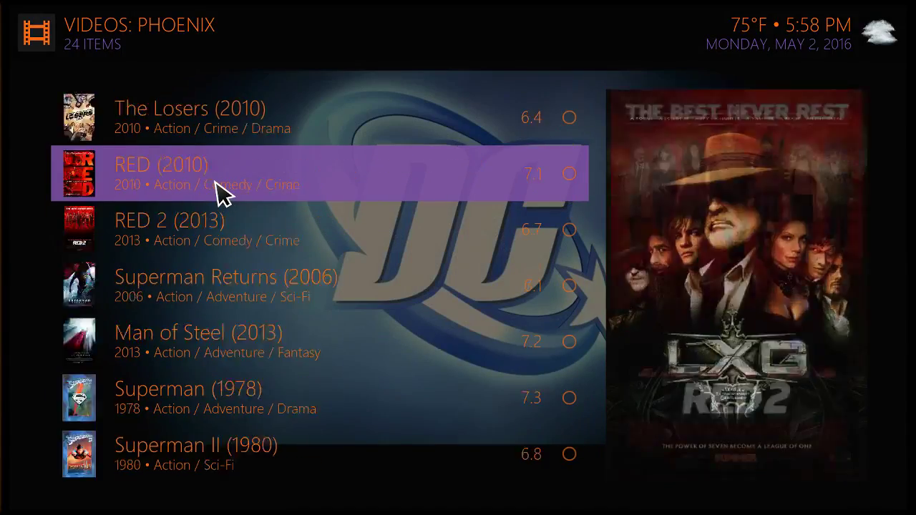
{"action": "scroll", "coordinate": [222, 193], "scroll_direction": "down", "scroll_amount": 7}
{"action": "scroll", "coordinate": [222, 193], "scroll_direction": "up", "scroll_amount": 6}
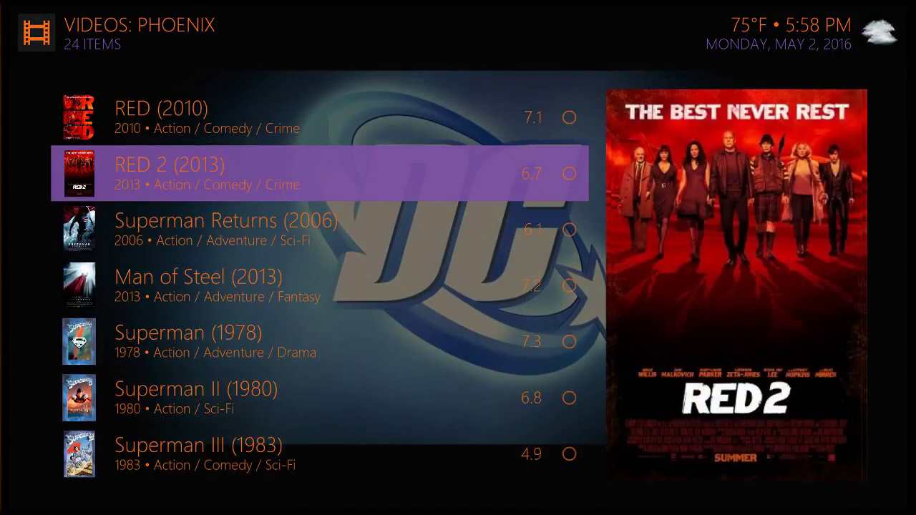
Return home and move past Pro Sport and Settings to Kodi's standard home menu
{"action": "key", "text": "Escape"}
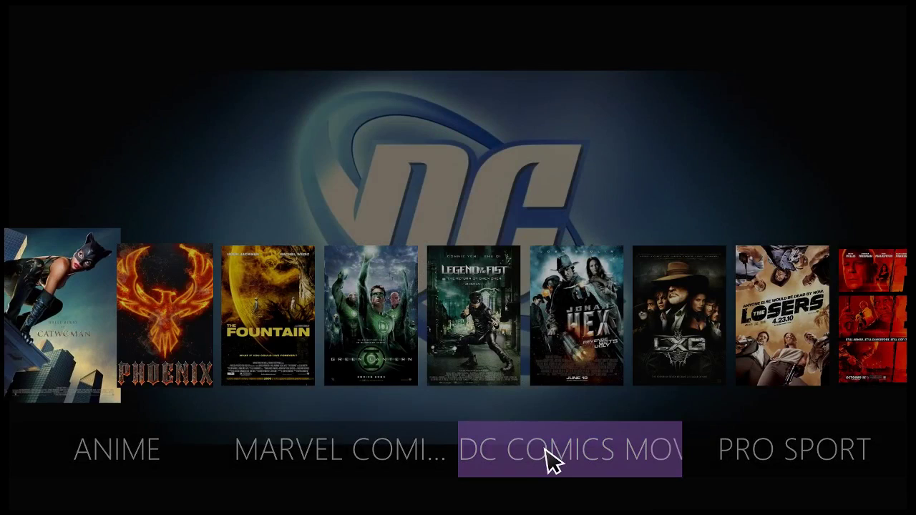
{"action": "scroll", "coordinate": [551, 460], "scroll_direction": "down", "scroll_amount": 1}
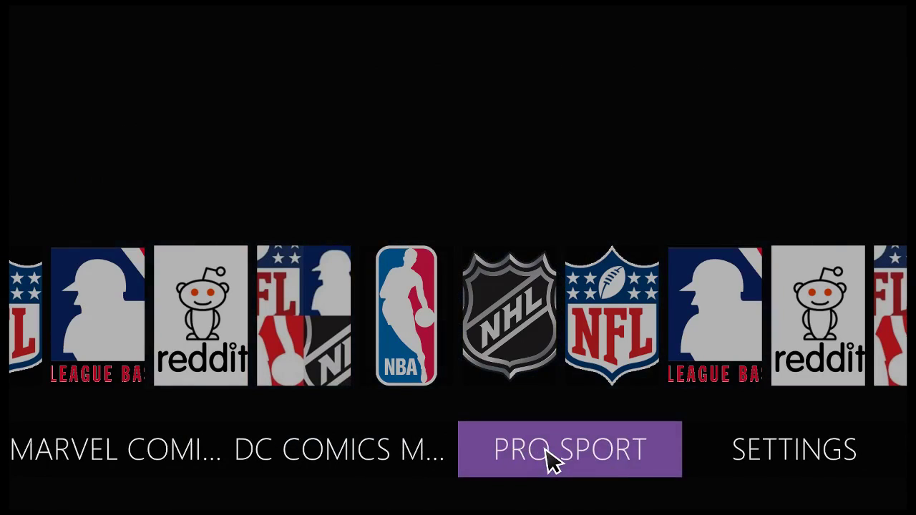
{"action": "scroll", "coordinate": [548, 453], "scroll_direction": "down", "scroll_amount": 1}
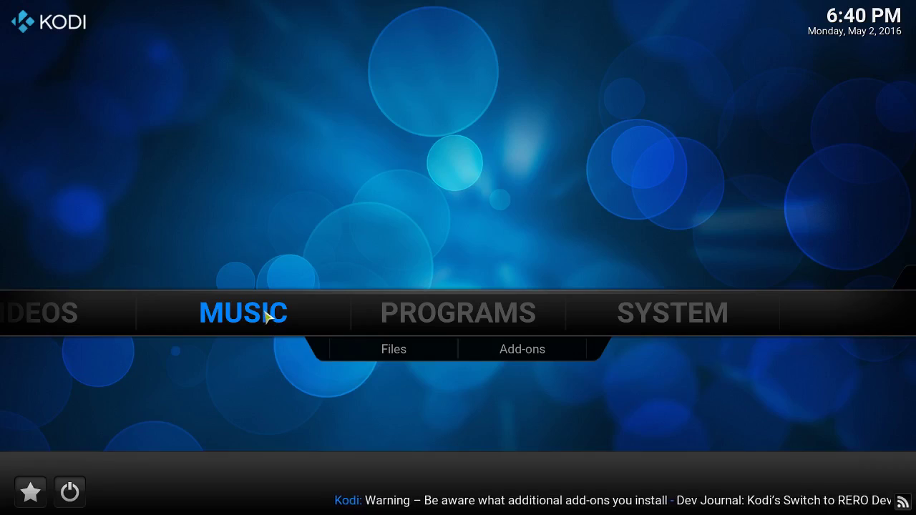
Install Ares Wizard from Desktop > My Kodi Backup > script.areswizard0.0.39.zip, then back out home
{"action": "left_click", "coordinate": [647, 310]}
{"action": "left_click", "coordinate": [230, 344]}
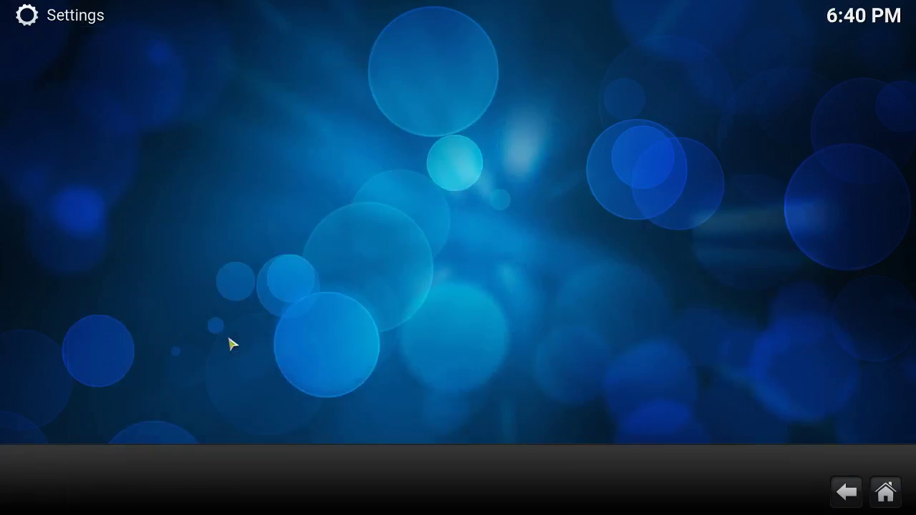
{"action": "left_click", "coordinate": [115, 128]}
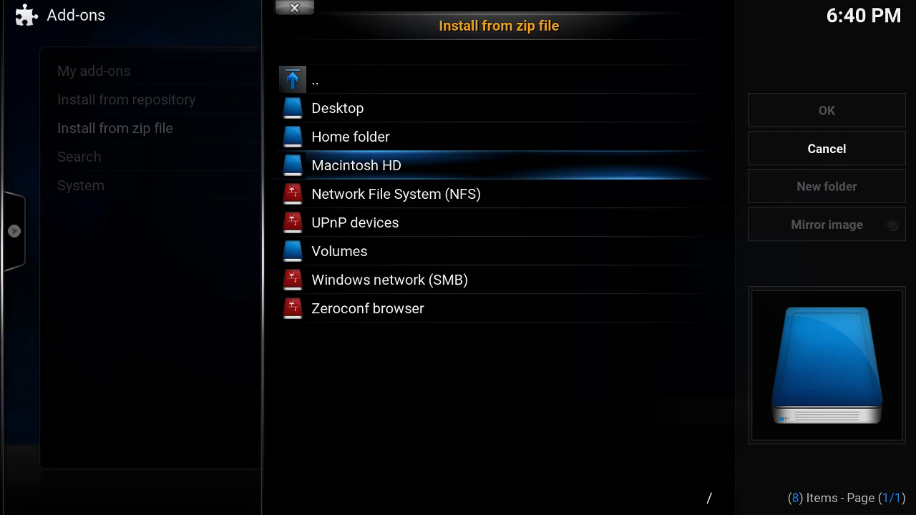
{"action": "left_click", "coordinate": [334, 114]}
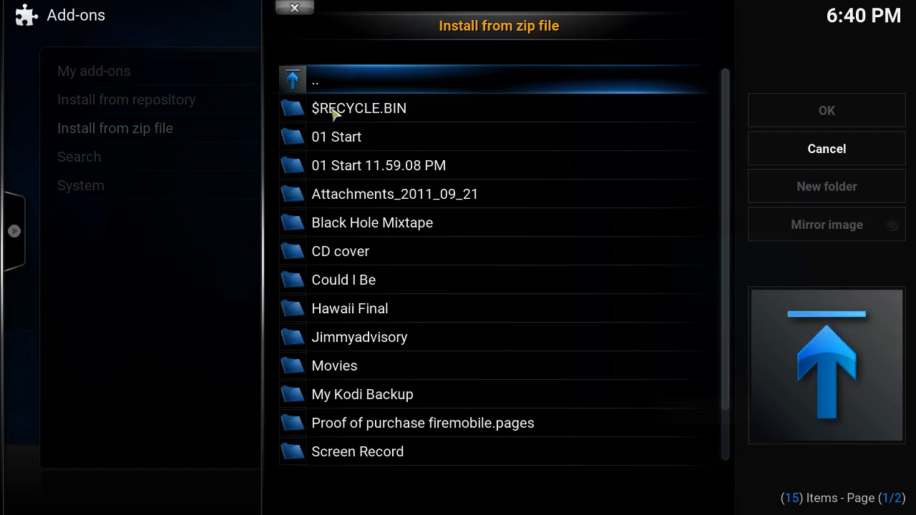
{"action": "left_click", "coordinate": [369, 394]}
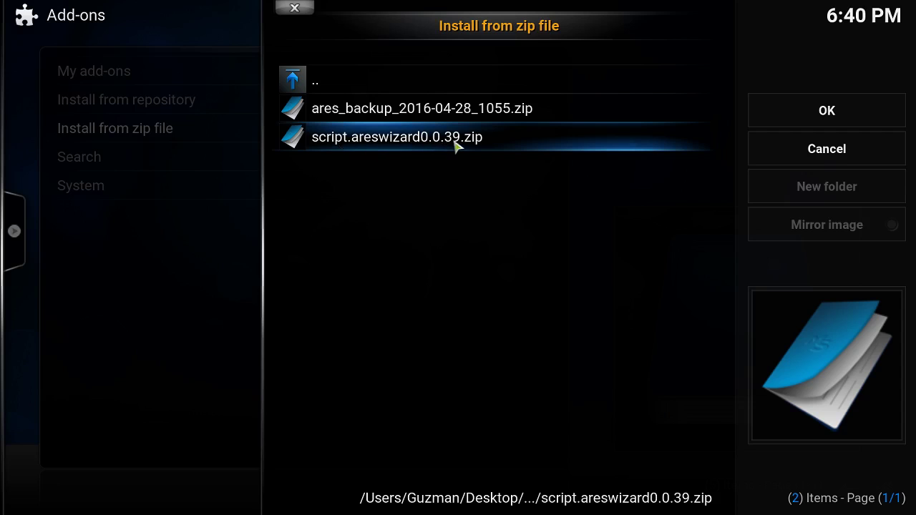
{"action": "left_click", "coordinate": [784, 125]}
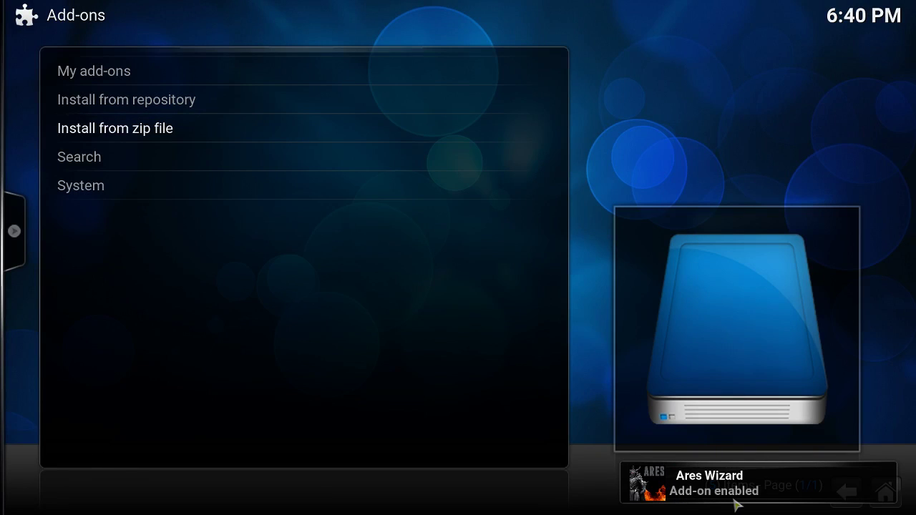
{"action": "key", "text": "Escape"}
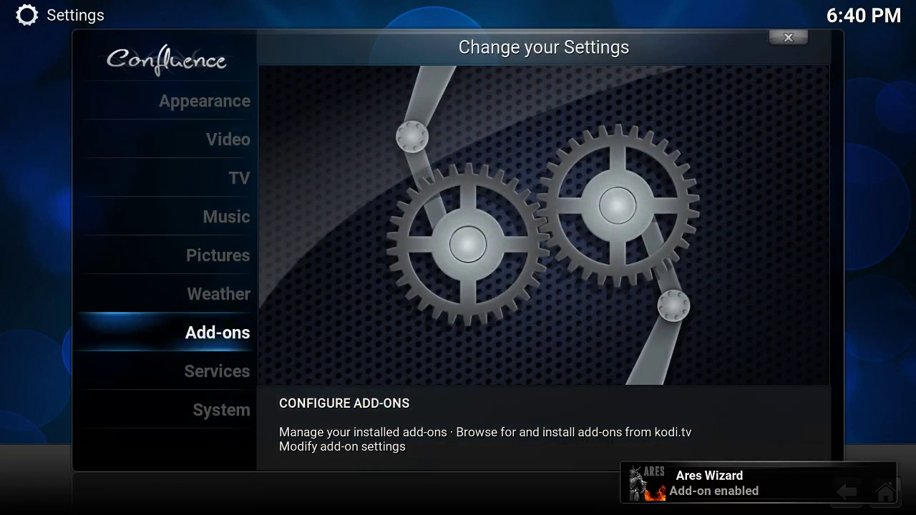
{"action": "key", "text": "Escape"}
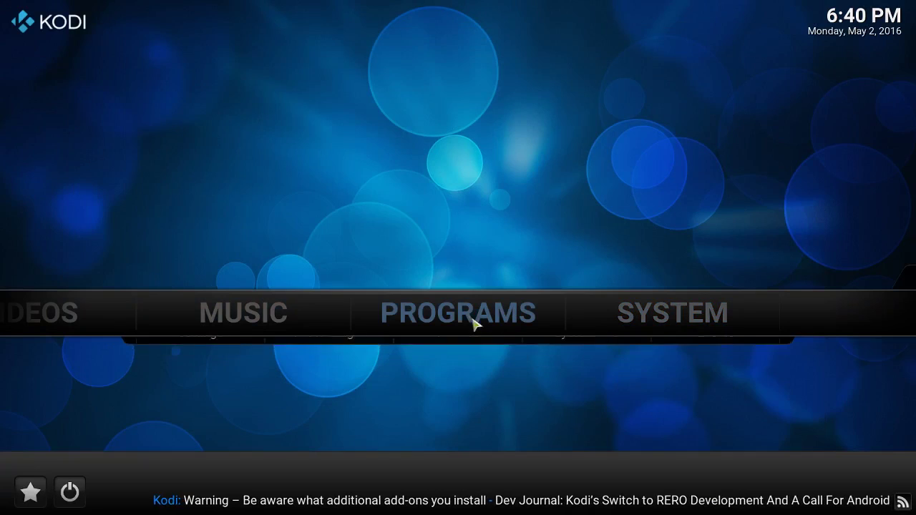
Launch Ares Wizard 0.0.39 from the Programs add-on list
{"action": "left_click", "coordinate": [467, 320]}
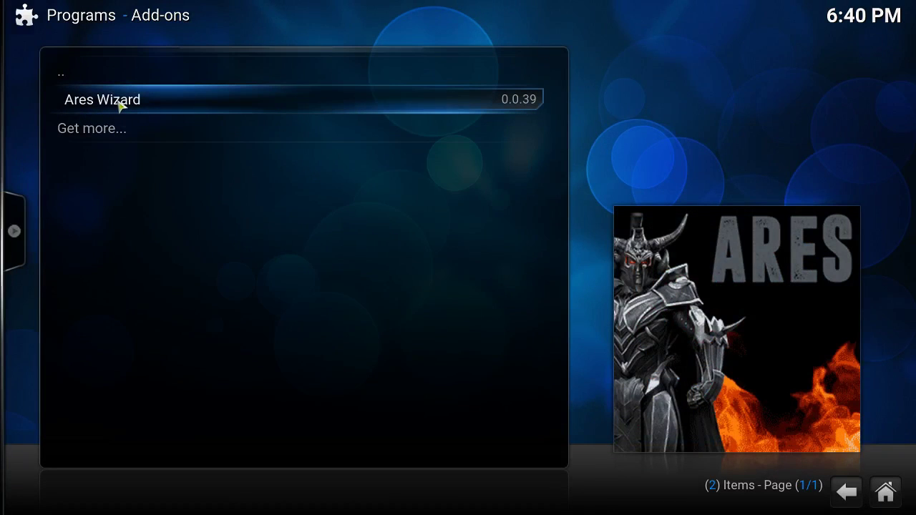
{"action": "left_click", "coordinate": [120, 106]}
{"action": "left_click", "coordinate": [120, 105]}
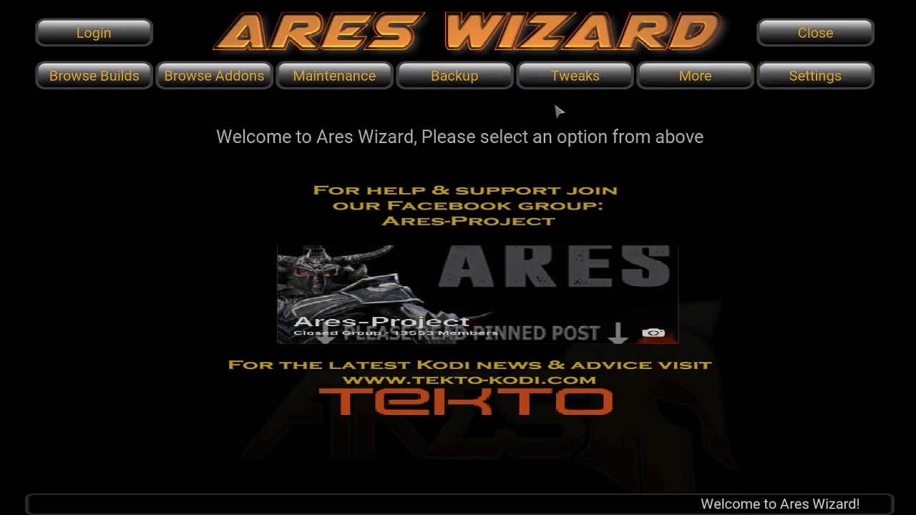
In Ares Wizard's builds, open the Spinz family and install Spinz TV 4KIDS
{"action": "left_click", "coordinate": [63, 78]}
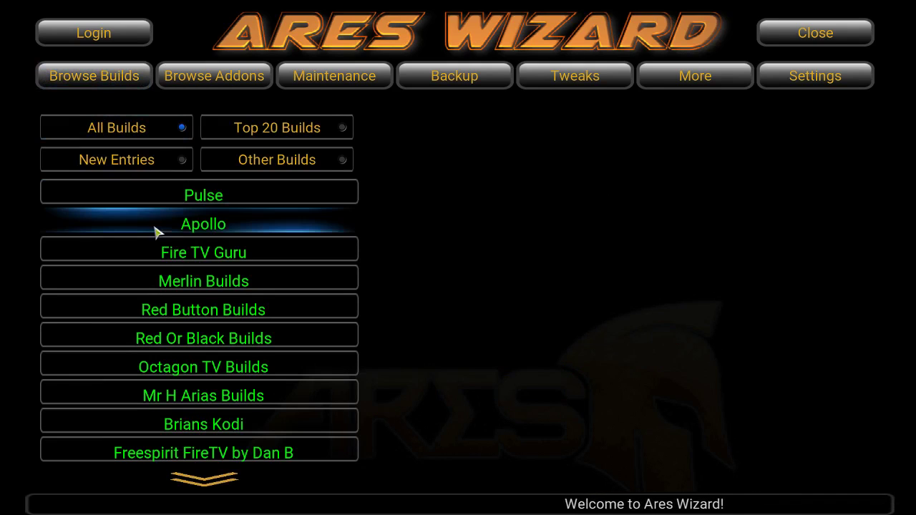
{"action": "scroll", "coordinate": [155, 269], "scroll_direction": "down", "scroll_amount": 4}
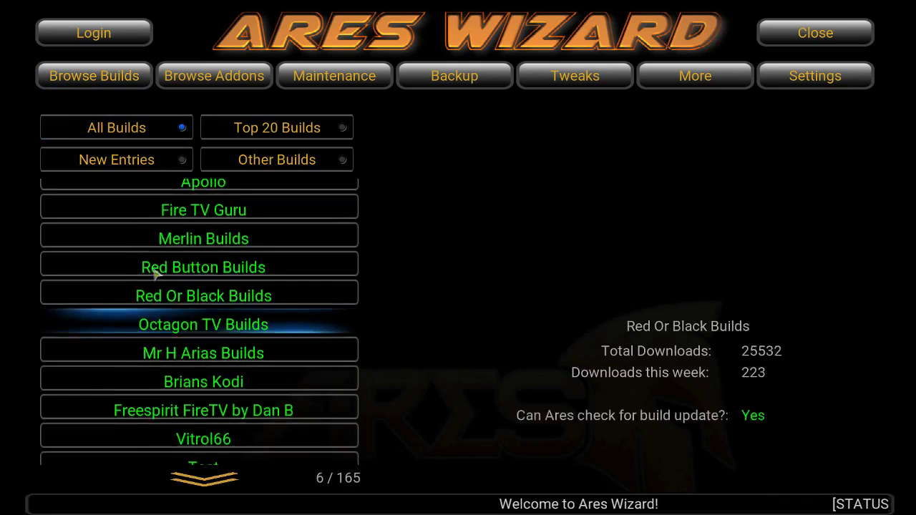
{"action": "scroll", "coordinate": [156, 273], "scroll_direction": "down", "scroll_amount": 5}
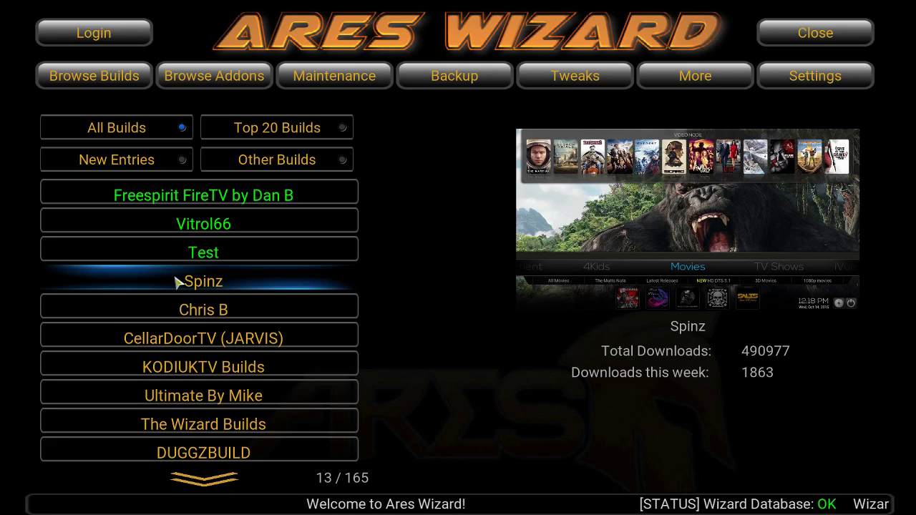
{"action": "left_click", "coordinate": [177, 282]}
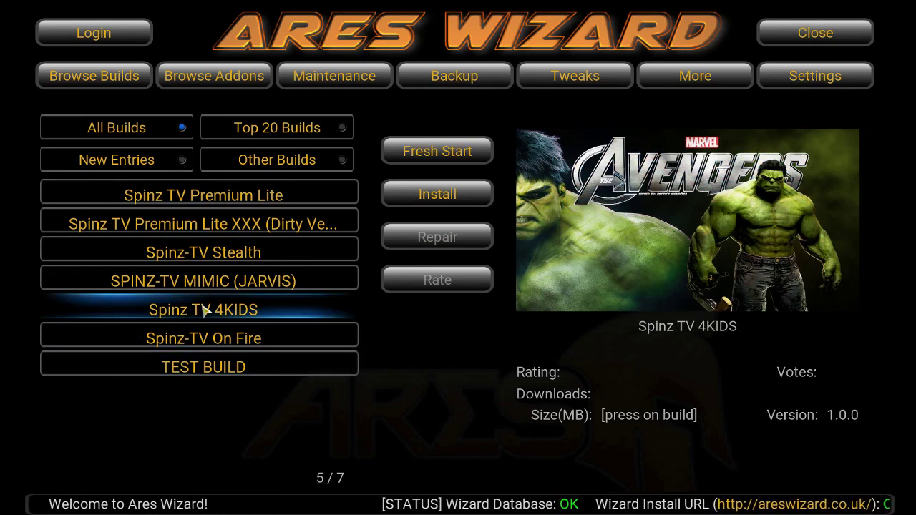
{"action": "left_click", "coordinate": [430, 205]}
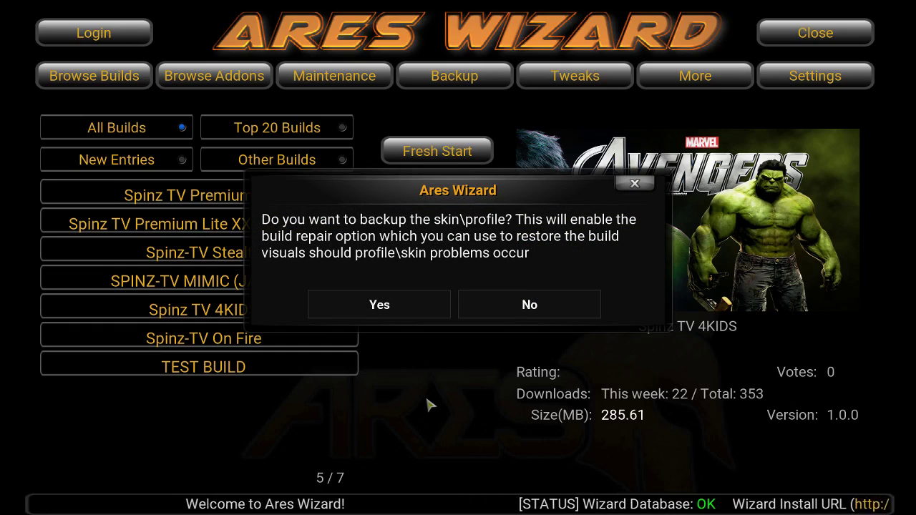
Decline the Ares Wizard skin and profile backup for the Spinz TV 4KIDS install
{"action": "left_click", "coordinate": [528, 306]}
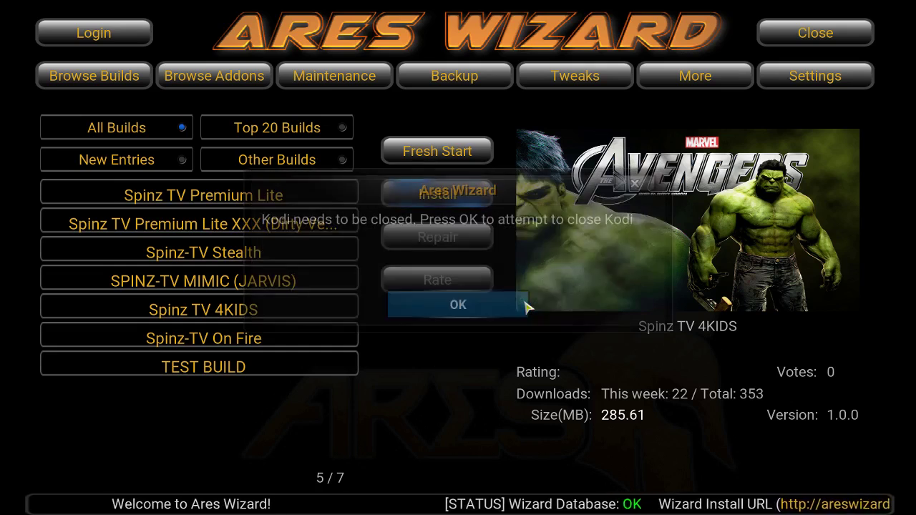